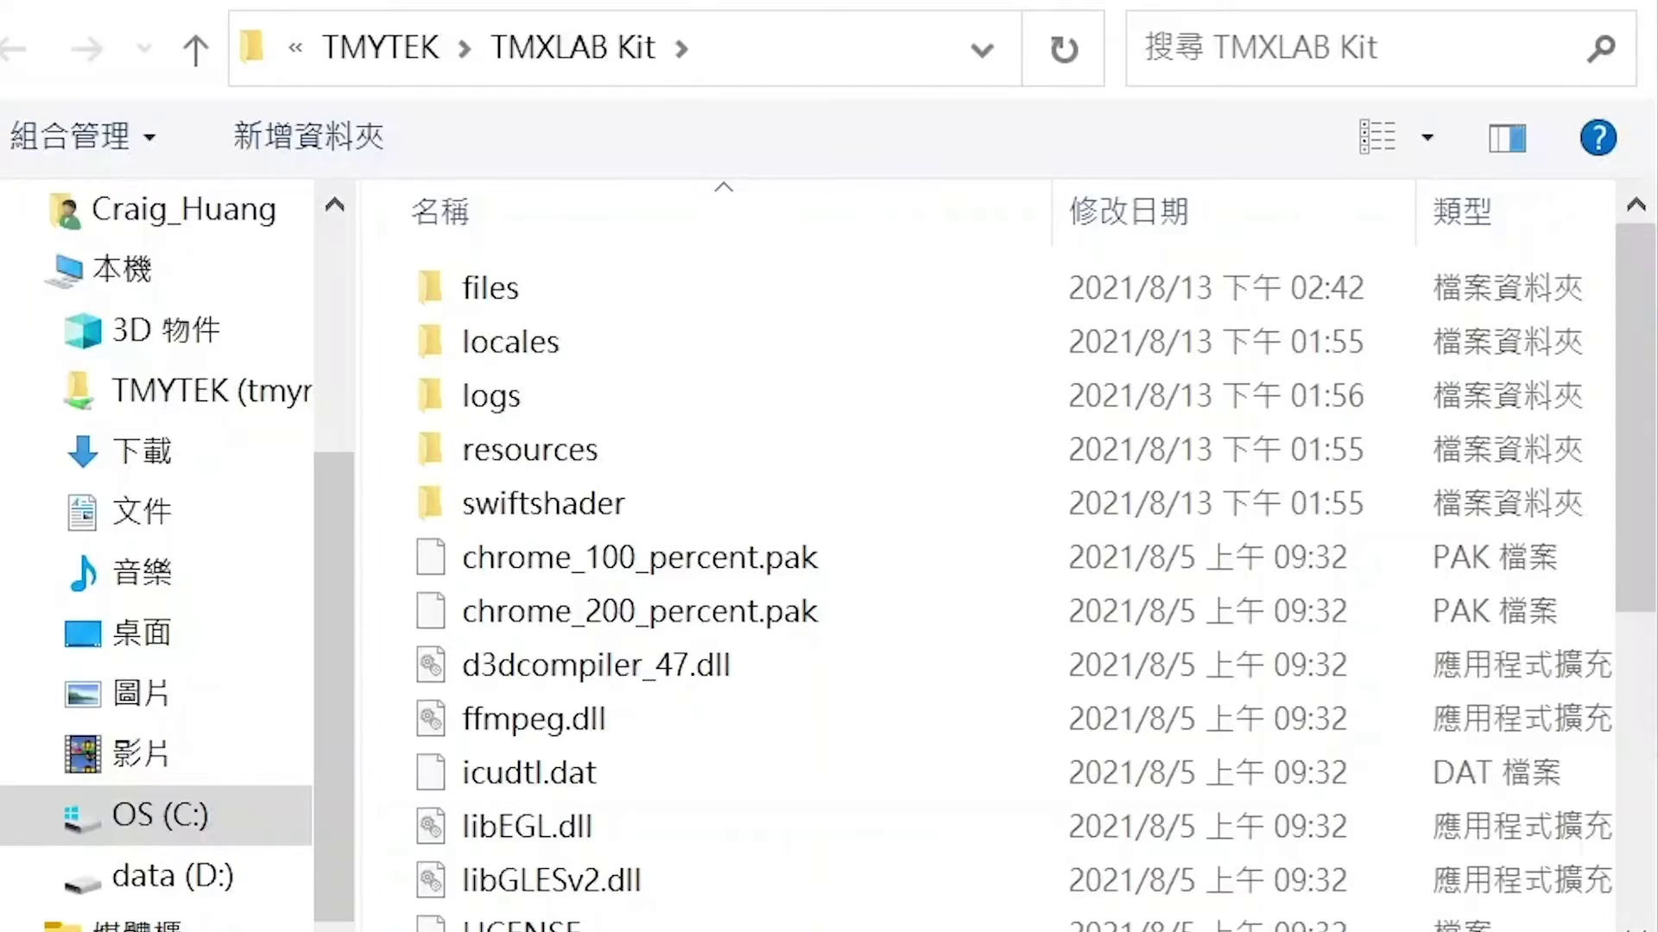
- Open the files folder inside the TMXLAB Kit installation folder
{"action": "double_click", "coordinate": [497, 294]}
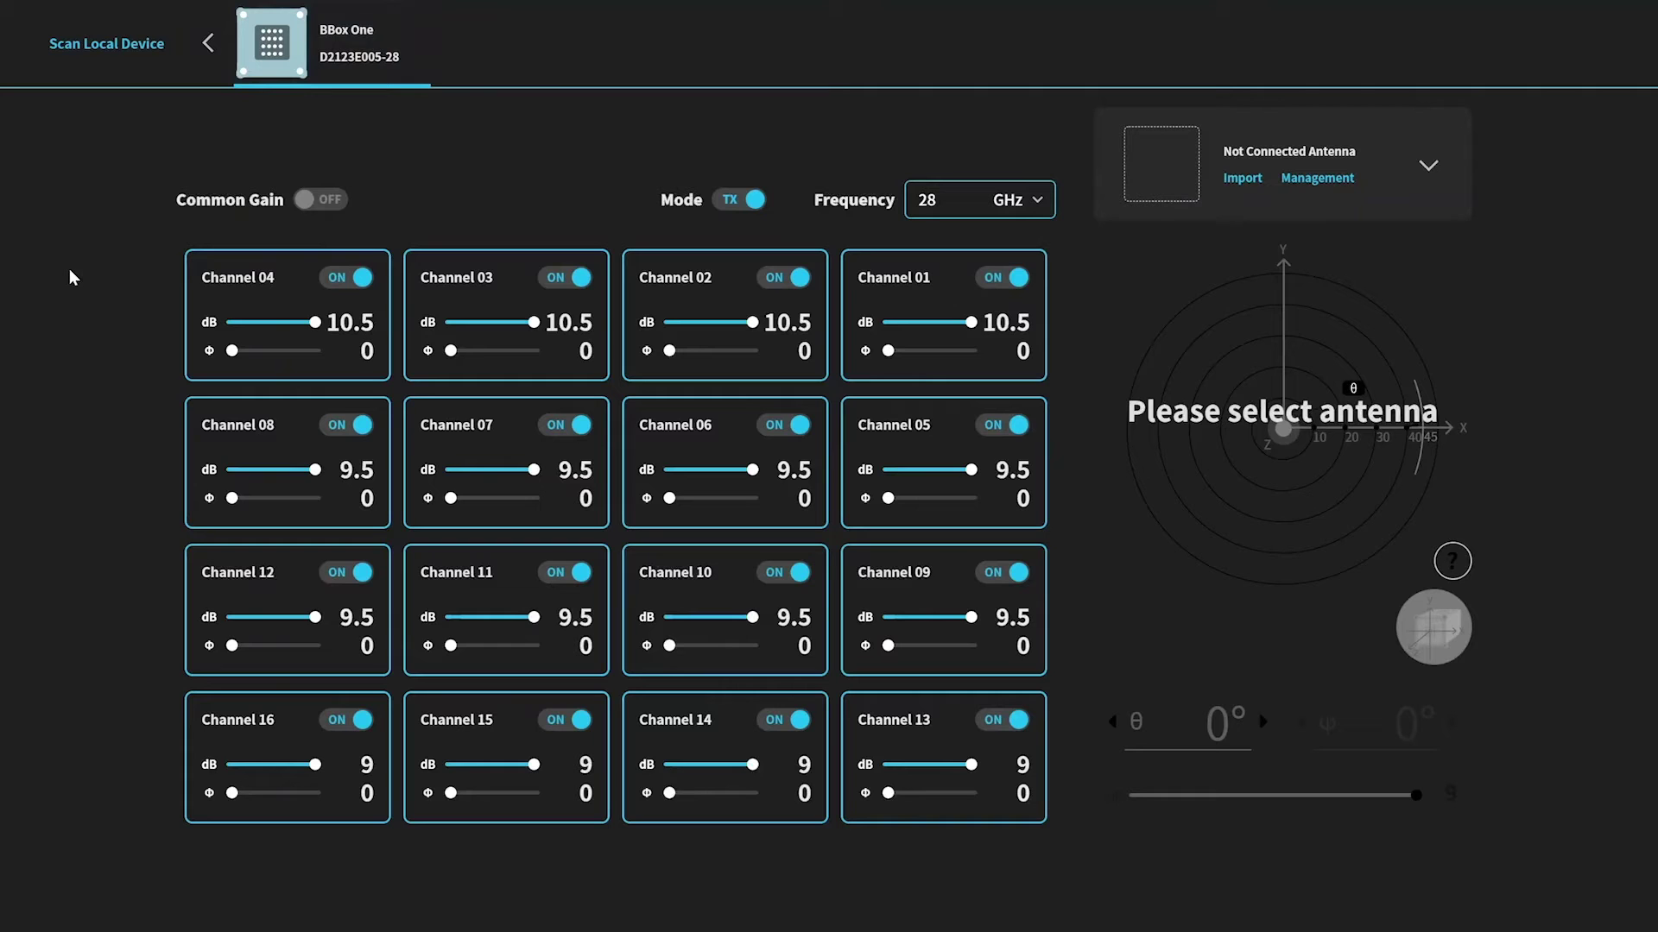
- Switch the BBox One to TX mode and keep the frequency at 28 GHz
{"action": "left_click", "coordinate": [731, 205]}
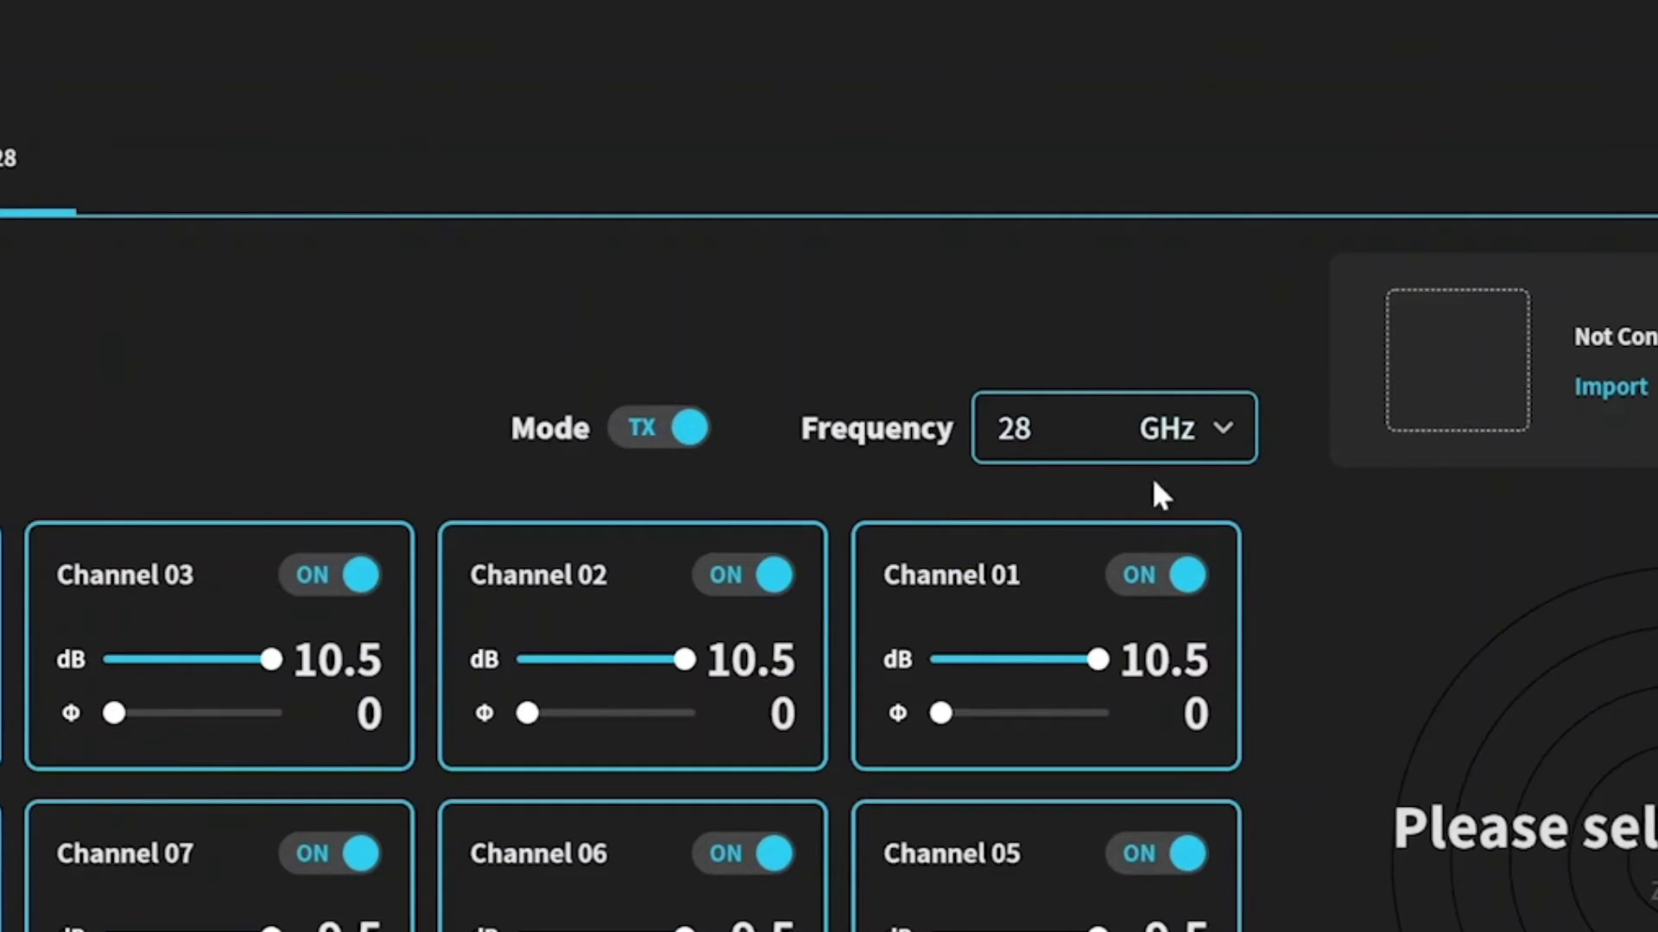
{"action": "left_click", "coordinate": [1221, 432]}
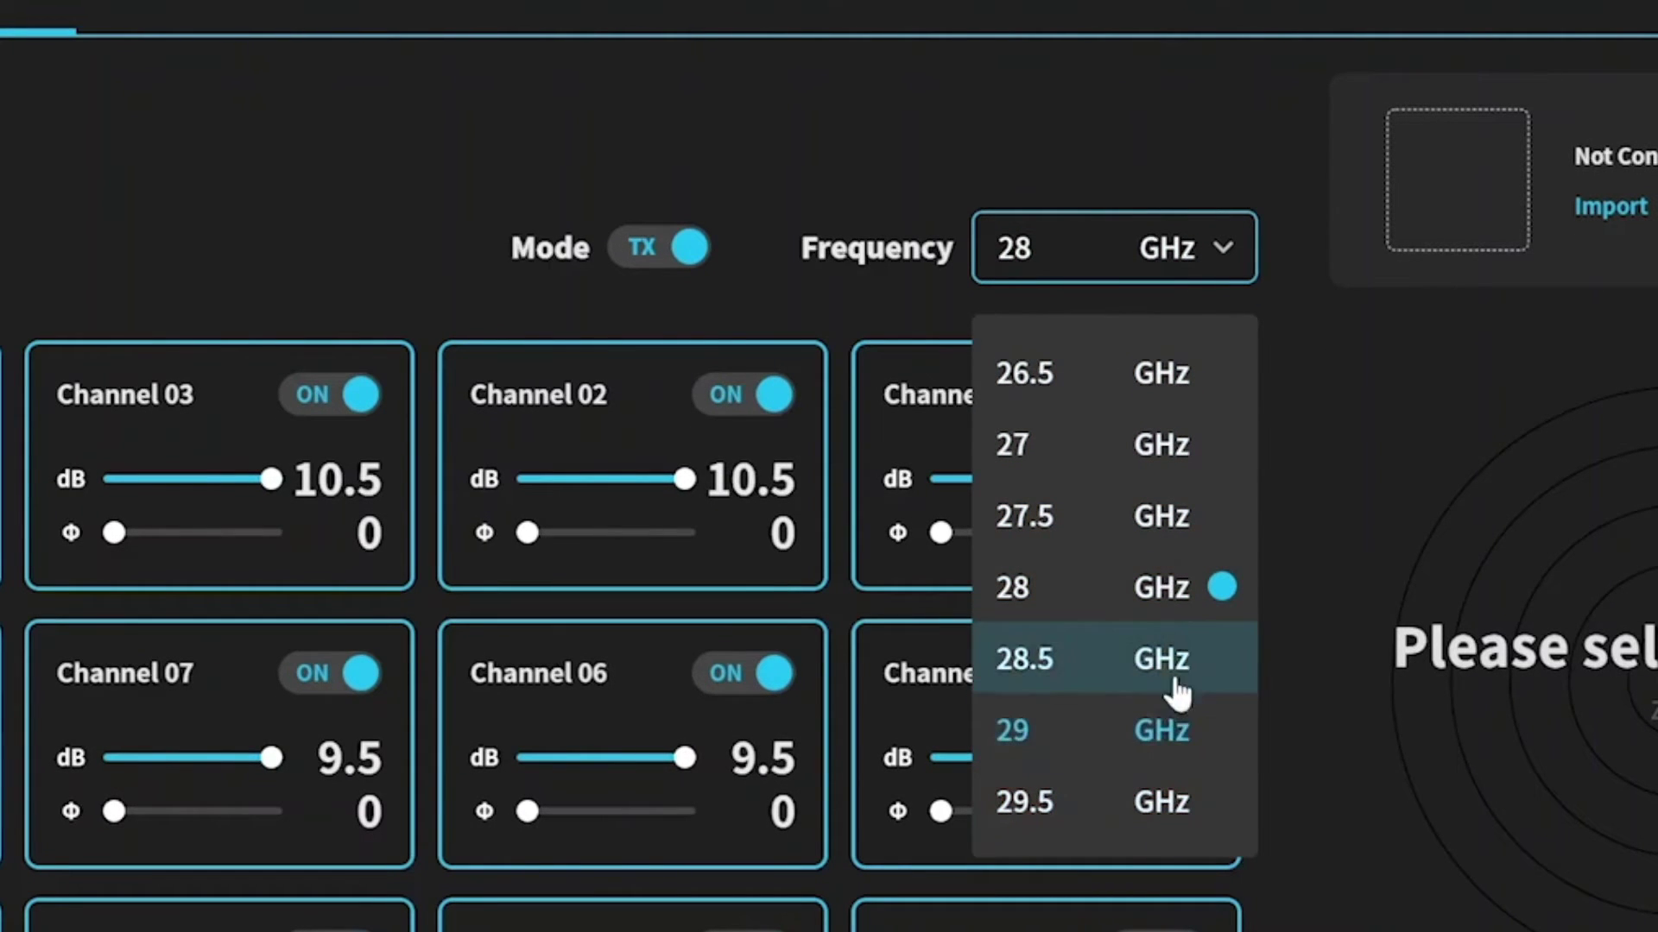
{"action": "left_click", "coordinate": [1290, 267]}
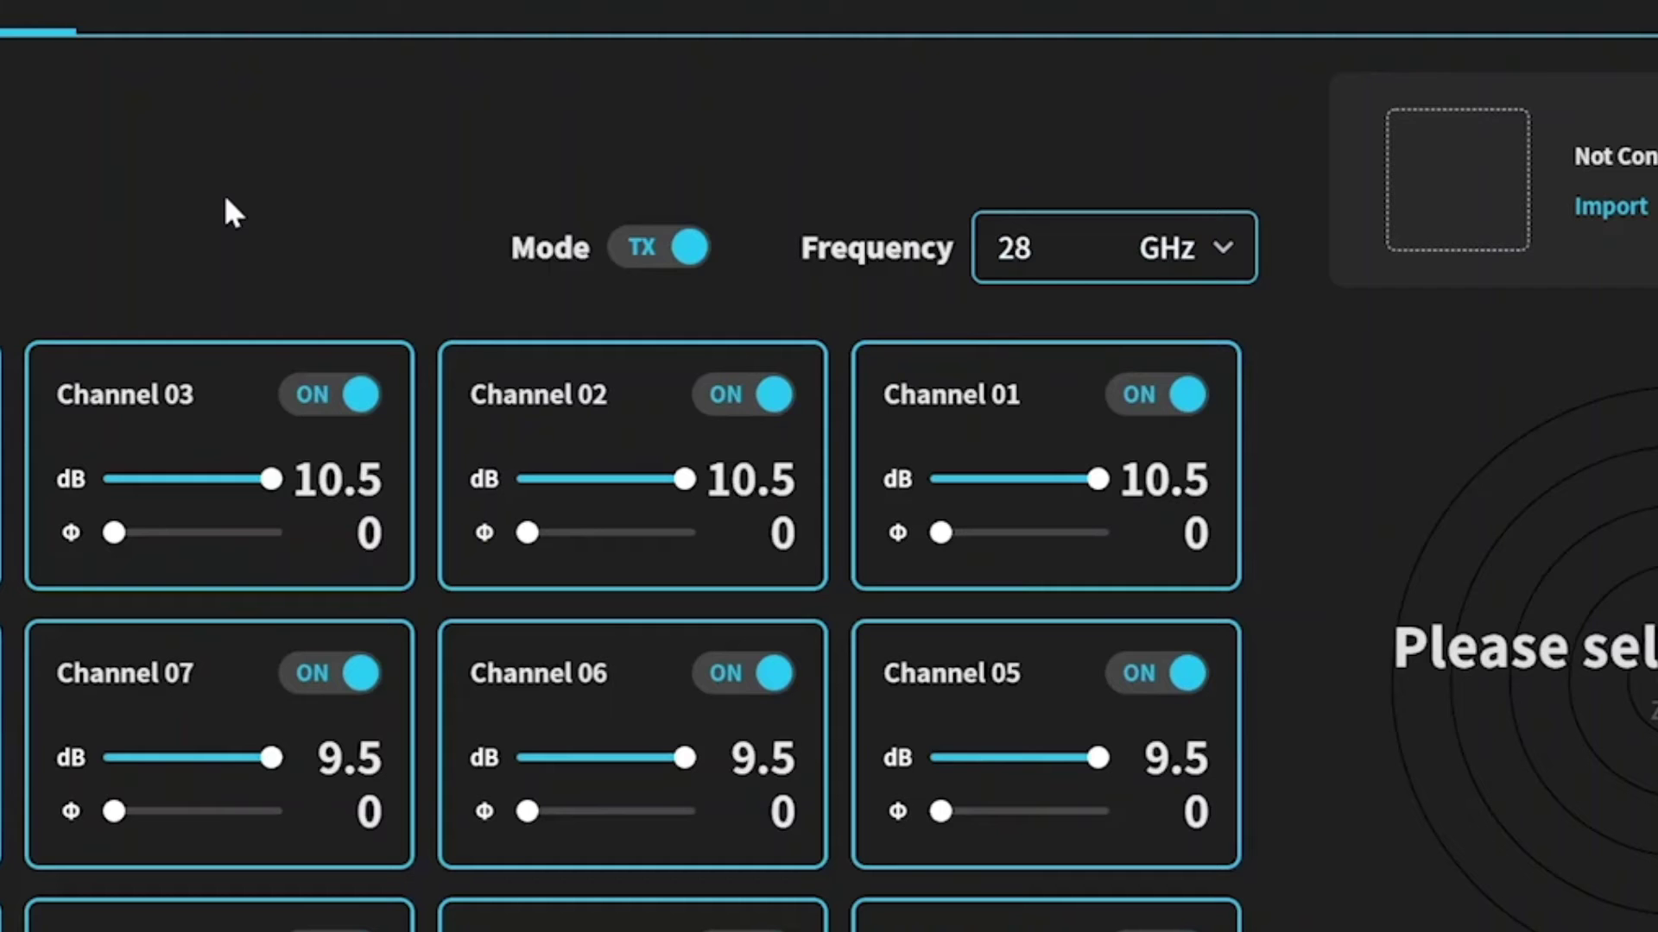
- Toggle channels 01 through 04 off and back on, leaving them enabled
{"action": "left_click", "coordinate": [1141, 405]}
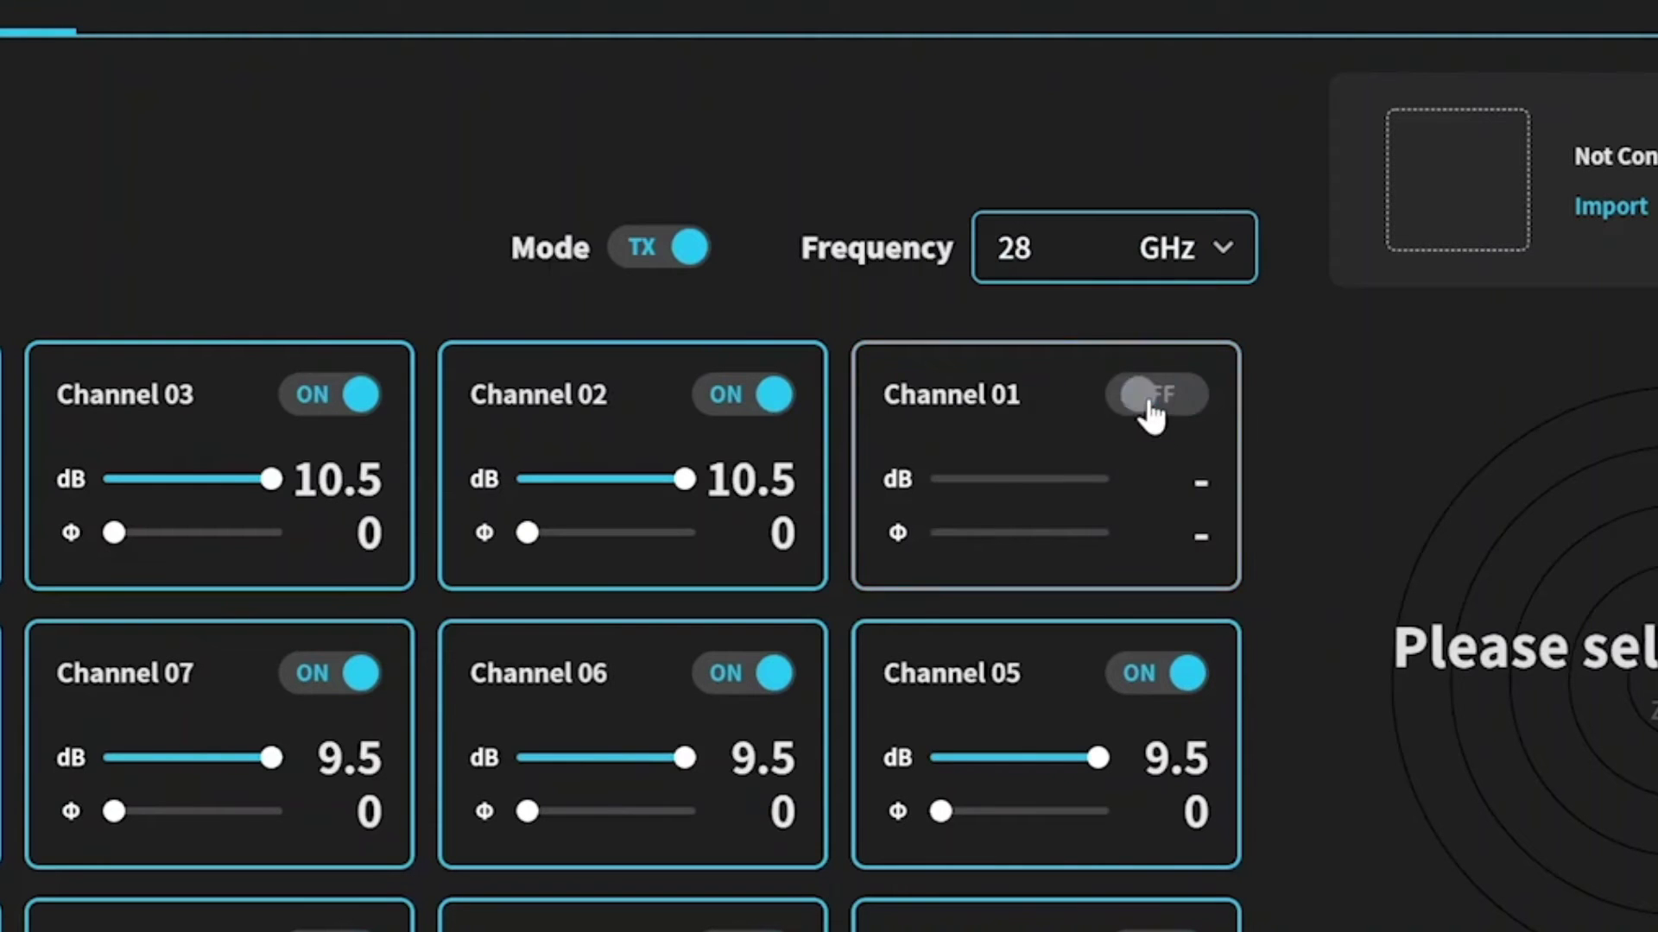
{"action": "left_click", "coordinate": [1167, 406]}
{"action": "left_click", "coordinate": [722, 400]}
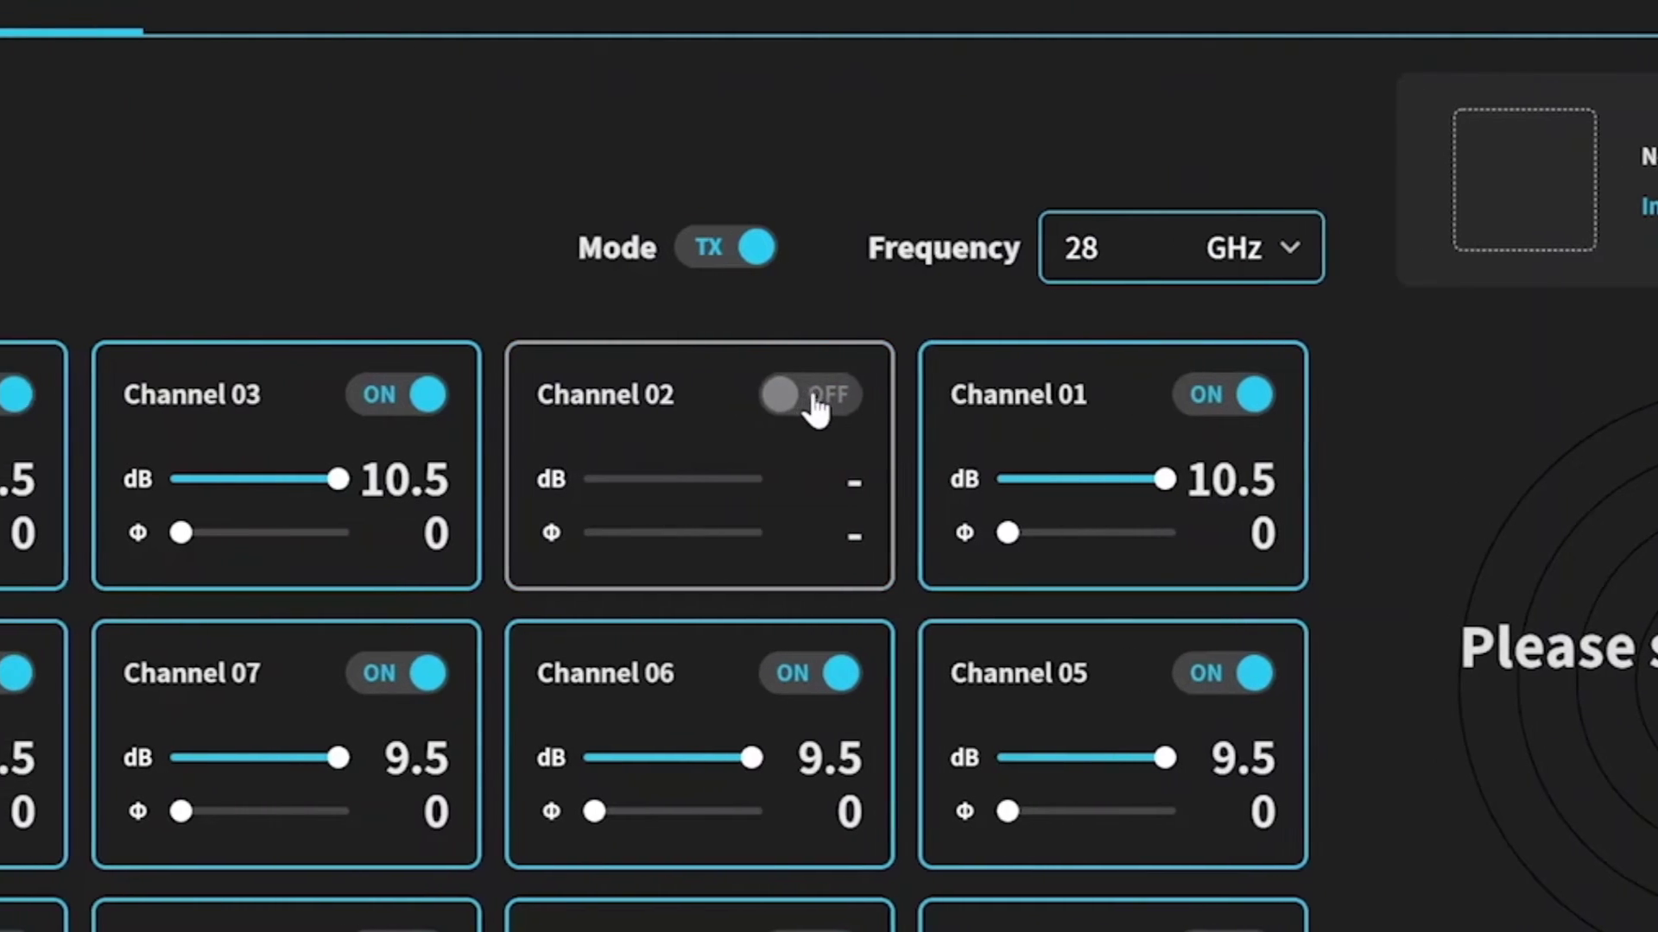
{"action": "left_click", "coordinate": [744, 404]}
{"action": "left_click", "coordinate": [336, 401]}
{"action": "left_click", "coordinate": [676, 402]}
{"action": "left_click", "coordinate": [268, 404]}
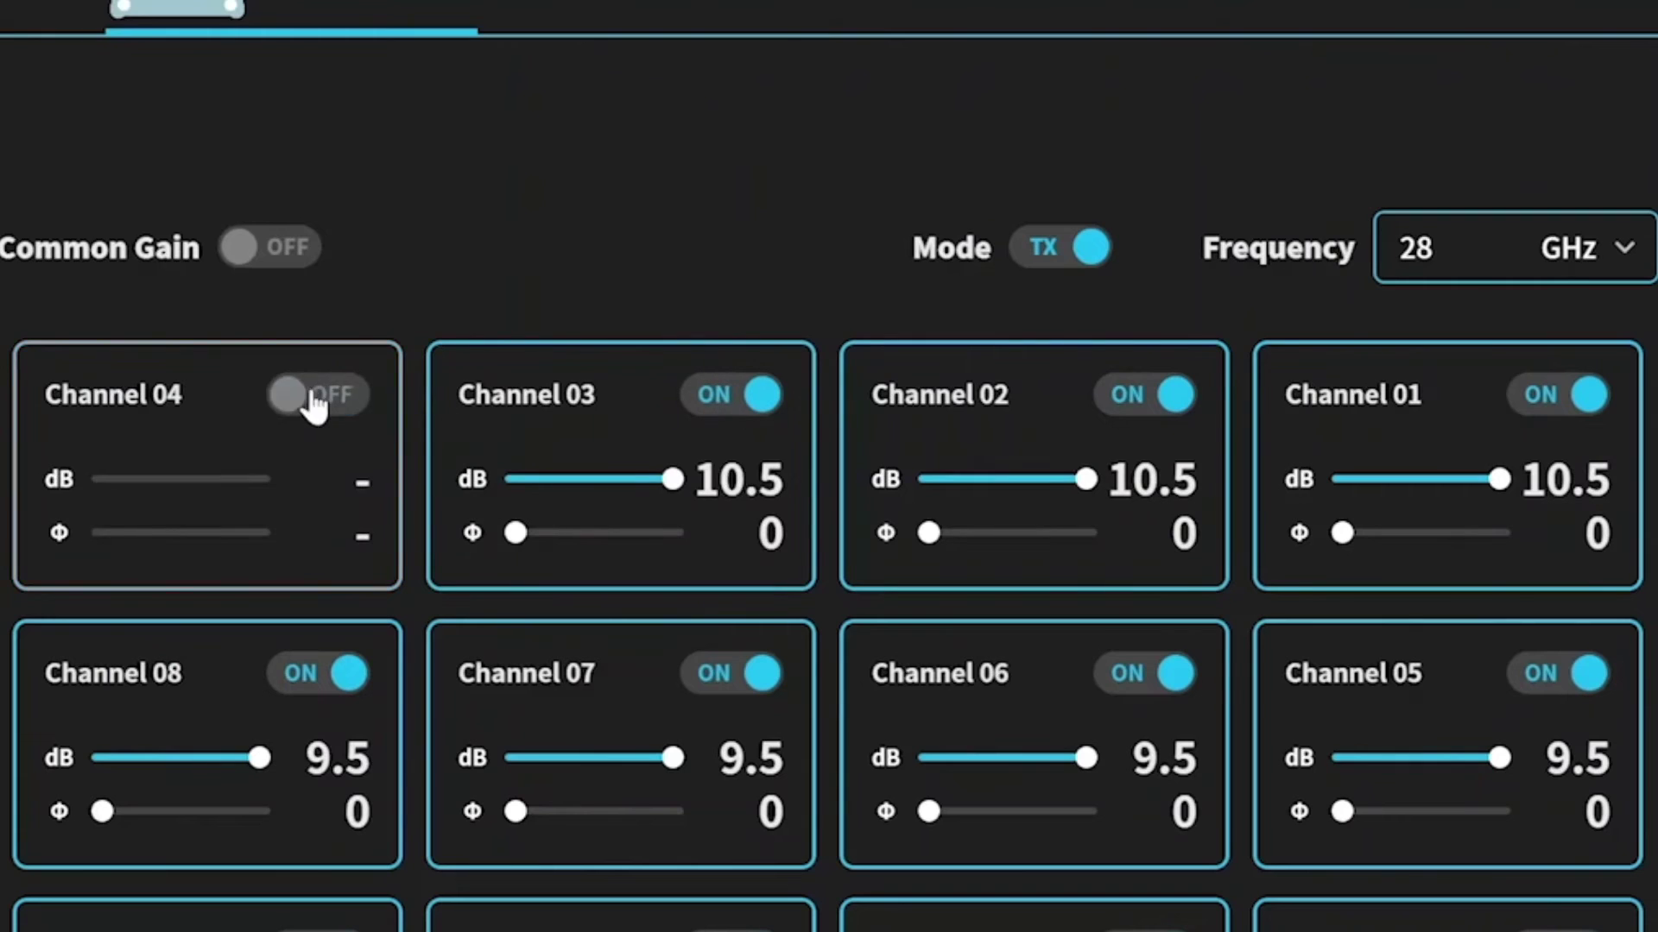
{"action": "left_click", "coordinate": [271, 404]}
- Adjust Channel 01's gain and phase, finally setting its gain to 4.5 dB
{"action": "mouse_move", "coordinate": [1286, 479]}
{"action": "left_mouse_down"}
{"action": "mouse_move", "coordinate": [1208, 474]}
{"action": "mouse_move", "coordinate": [1263, 482]}
{"action": "left_mouse_up"}
{"action": "left_click_drag", "start_coordinate": [898, 497], "coordinate": [926, 499]}
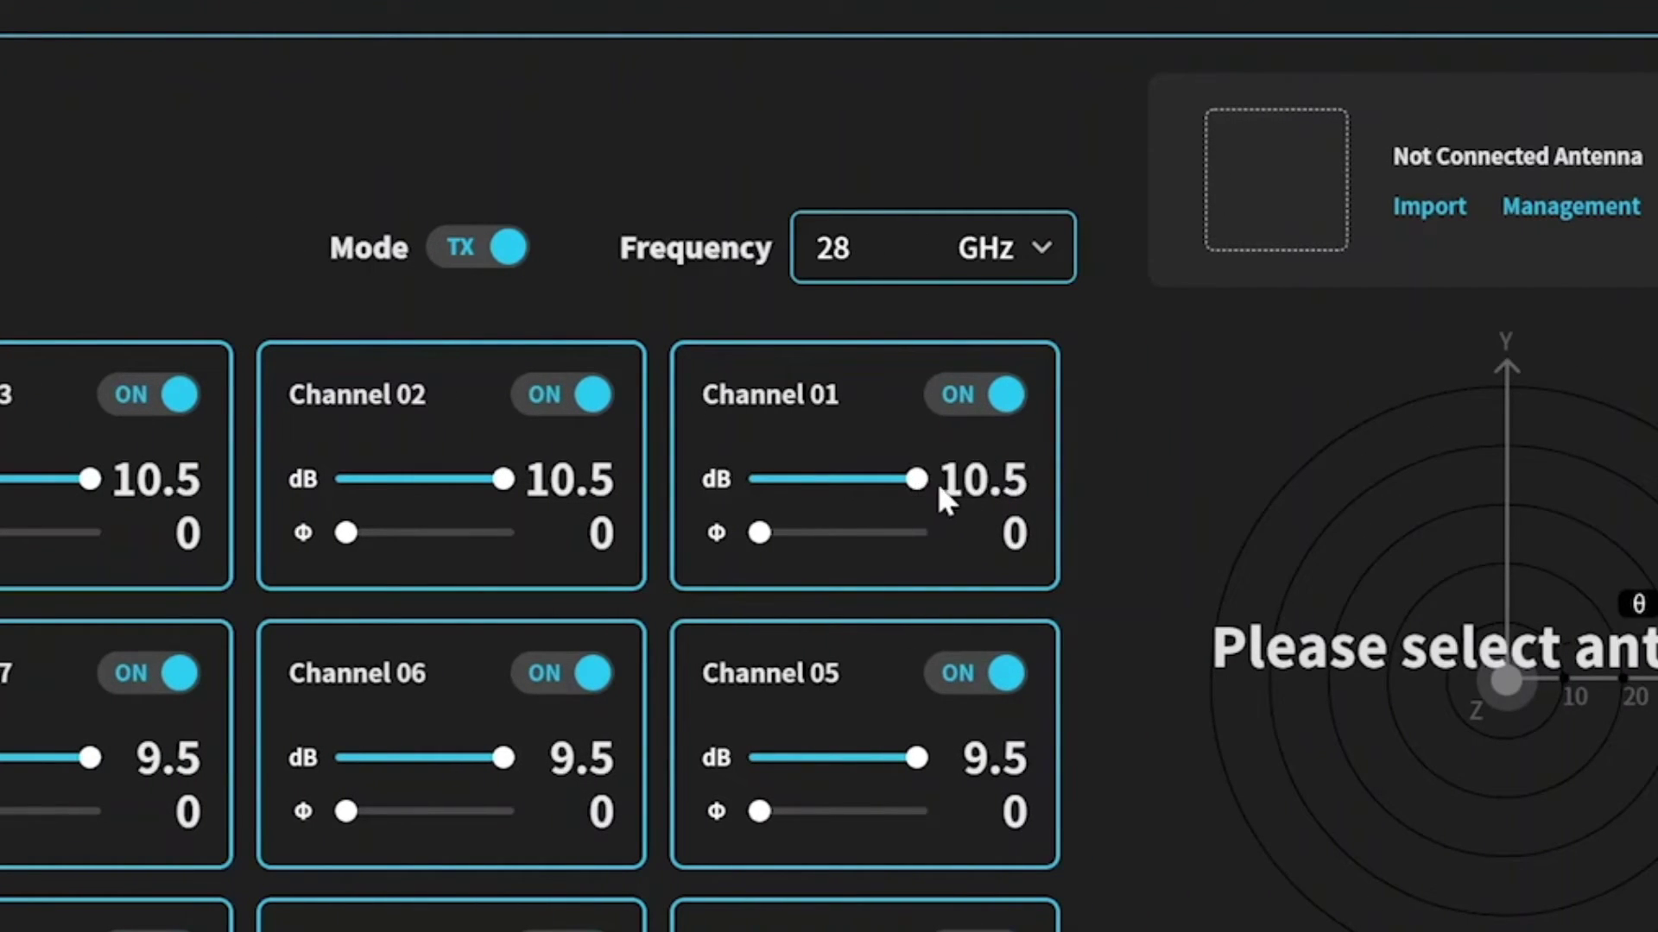
{"action": "mouse_move", "coordinate": [759, 536]}
{"action": "left_mouse_down"}
{"action": "mouse_move", "coordinate": [947, 548]}
{"action": "mouse_move", "coordinate": [759, 545]}
{"action": "left_mouse_up"}
{"action": "left_click_drag", "start_coordinate": [917, 491], "coordinate": [847, 500]}
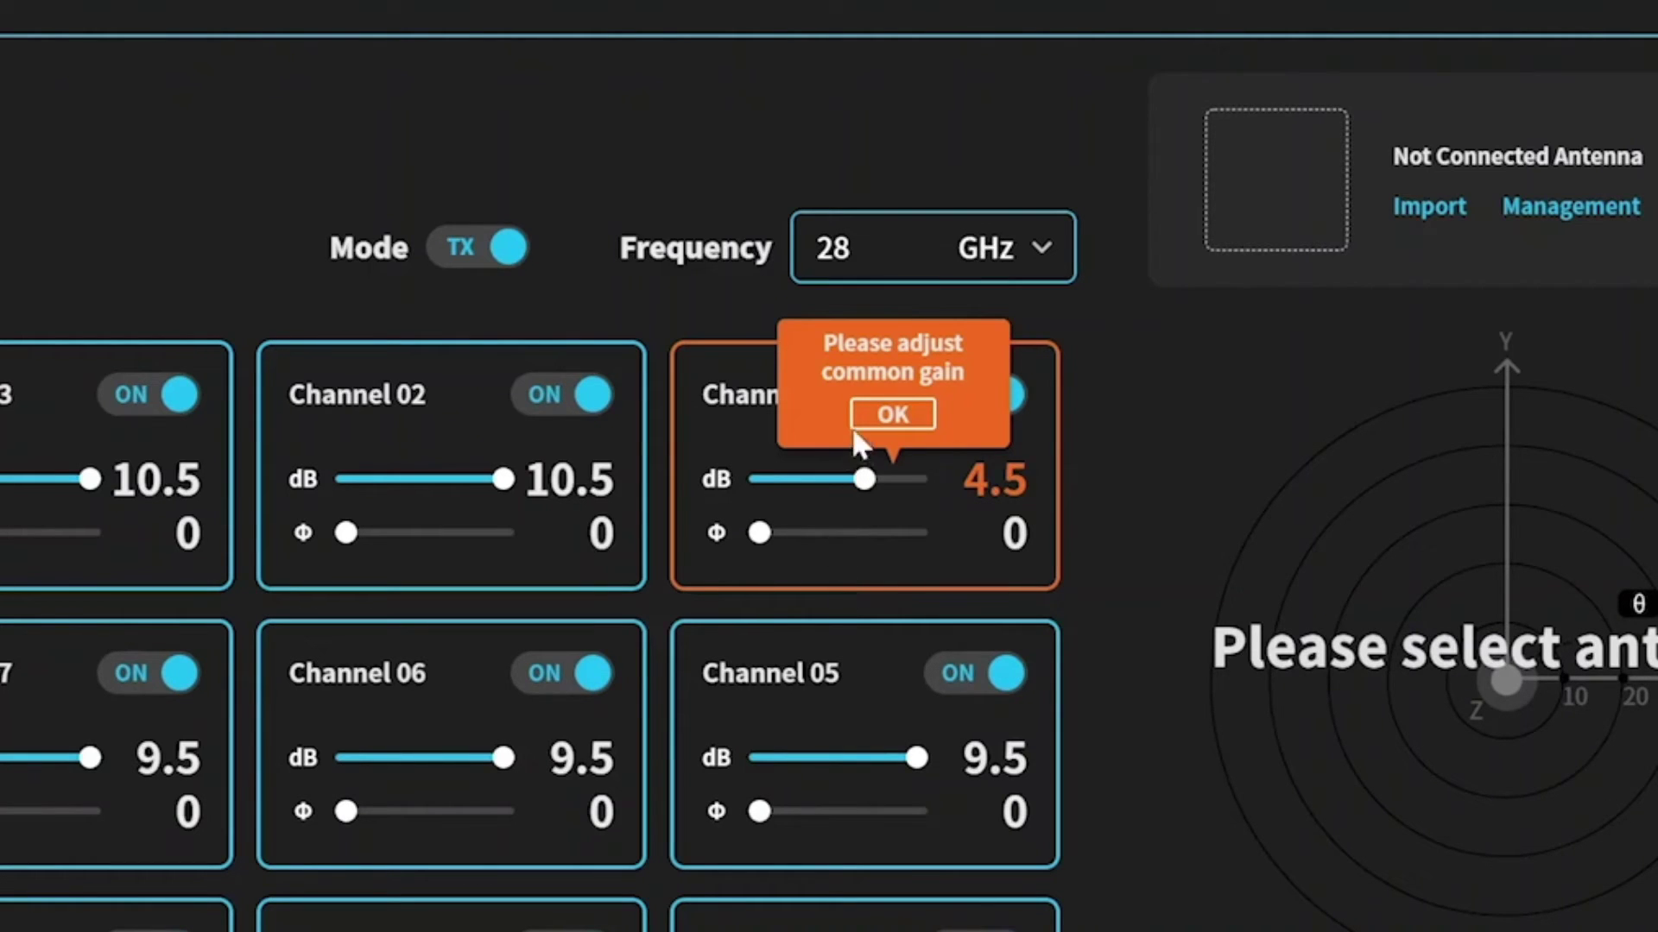
- Dismiss the warning, enable Common Gain, and adjust the Common Gain 1 slider for channels 01–04
{"action": "left_click", "coordinate": [891, 415]}
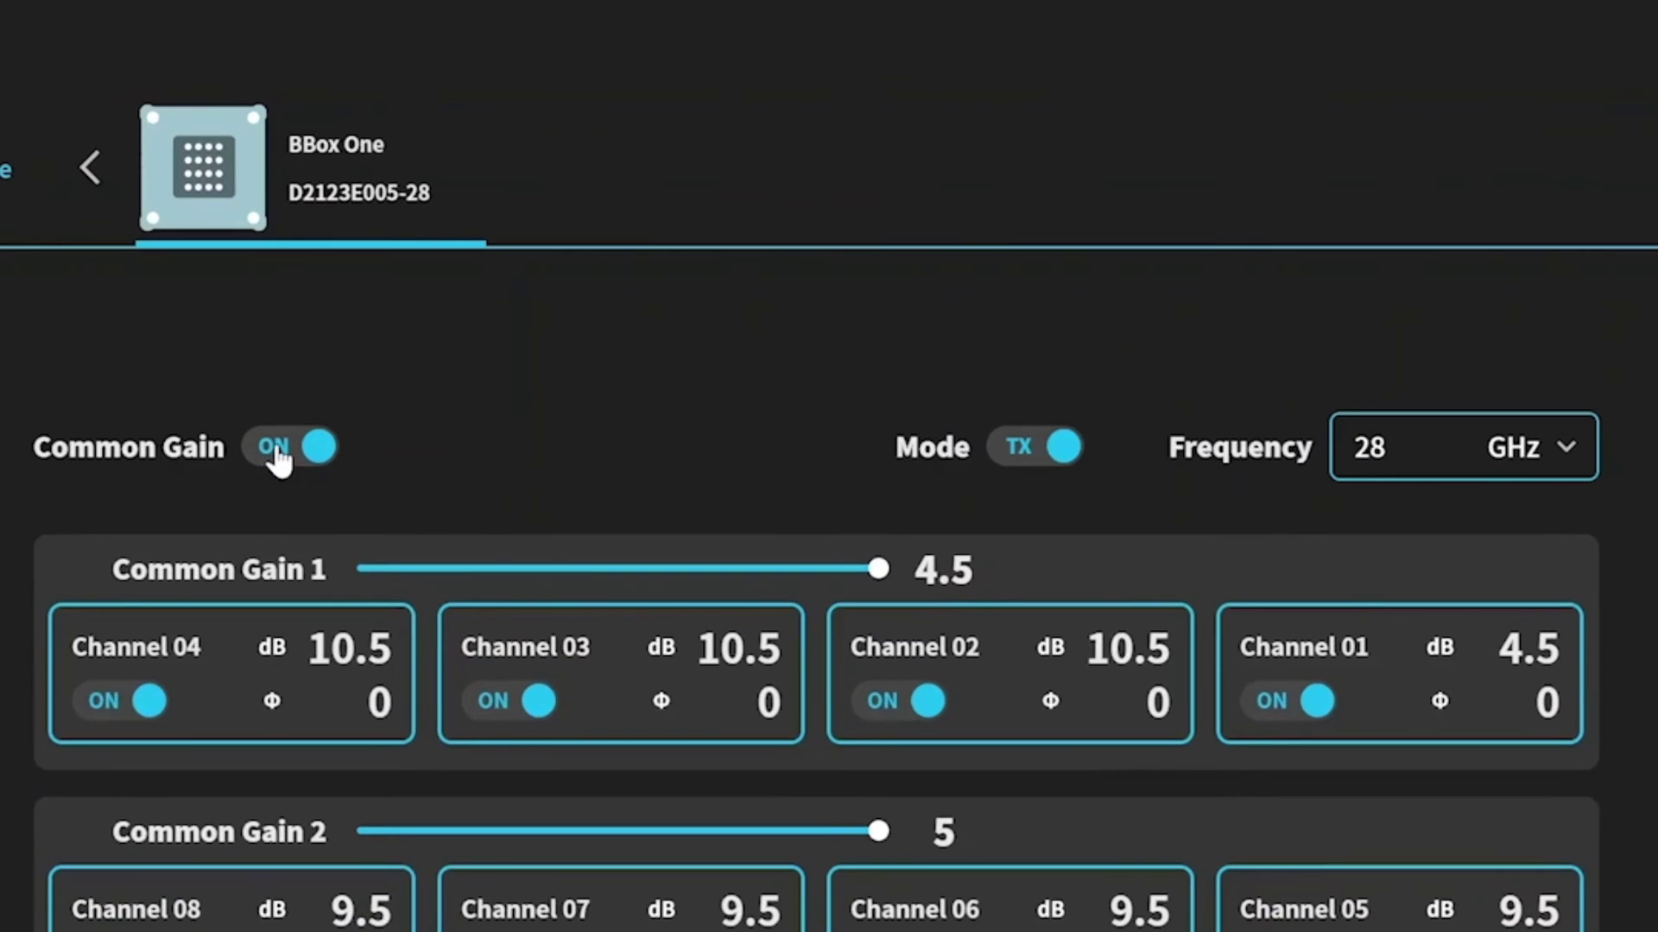
{"action": "left_click", "coordinate": [184, 138]}
{"action": "left_click", "coordinate": [311, 462]}
{"action": "mouse_move", "coordinate": [879, 570]}
{"action": "left_mouse_down"}
{"action": "mouse_move", "coordinate": [322, 573]}
{"action": "mouse_move", "coordinate": [894, 596]}
{"action": "left_mouse_up"}
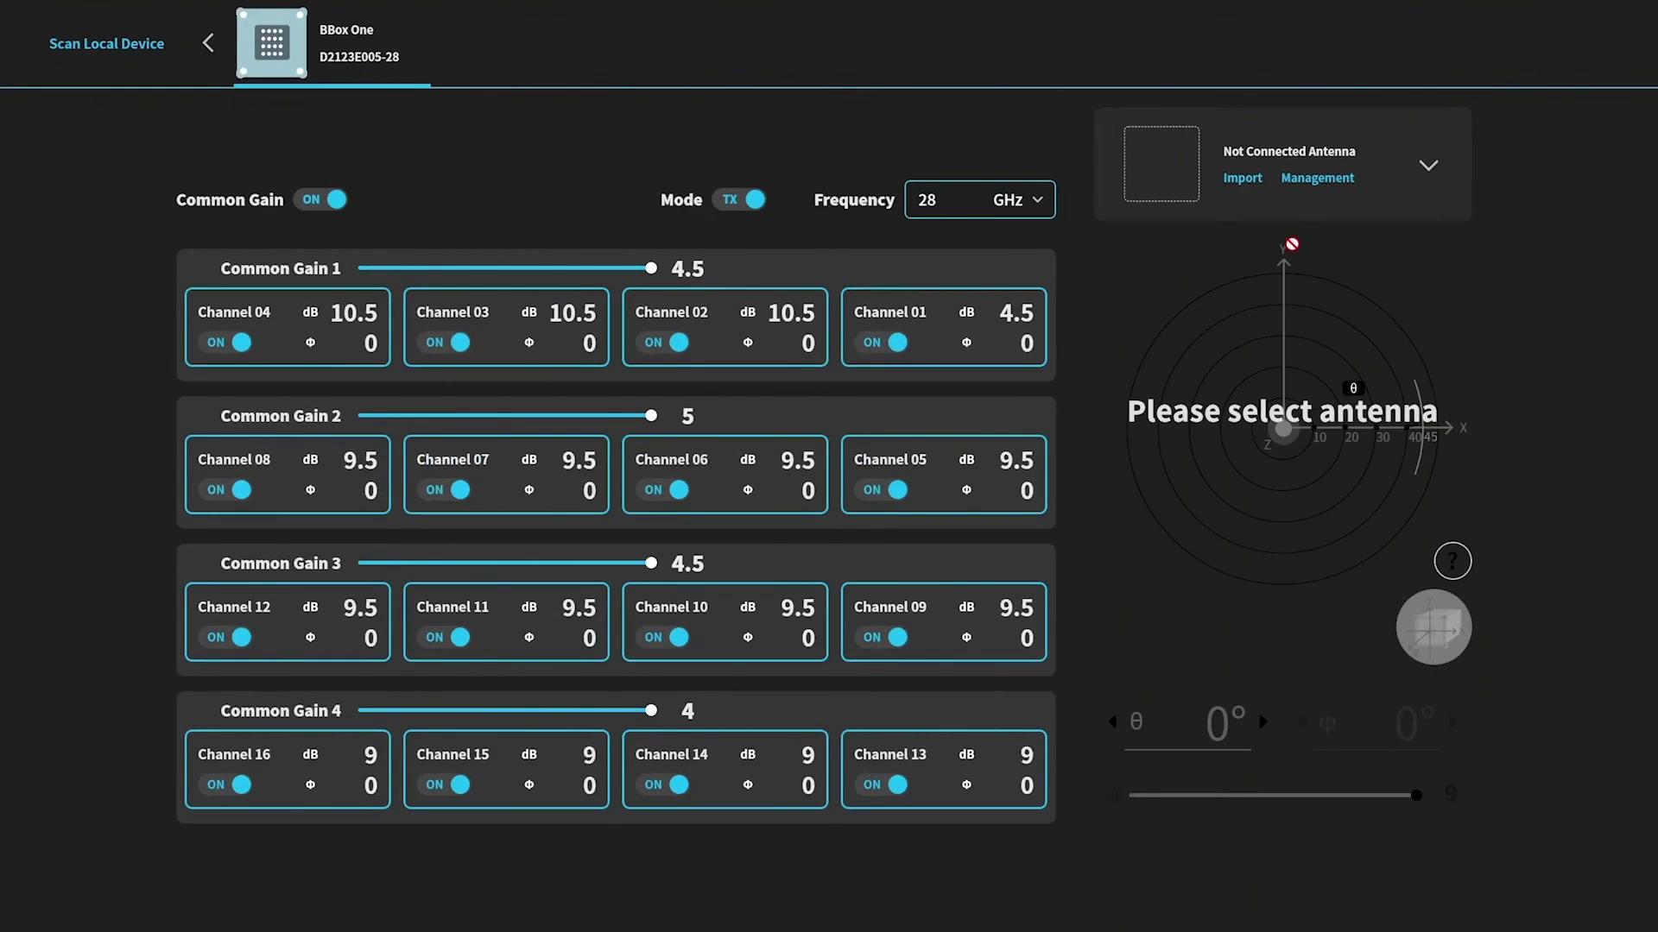
- Select the TMYTEK_28ONE_4x4_C2123E005-28 antenna, turn Common Gain off, and open antenna Management
{"action": "left_click", "coordinate": [1426, 166]}
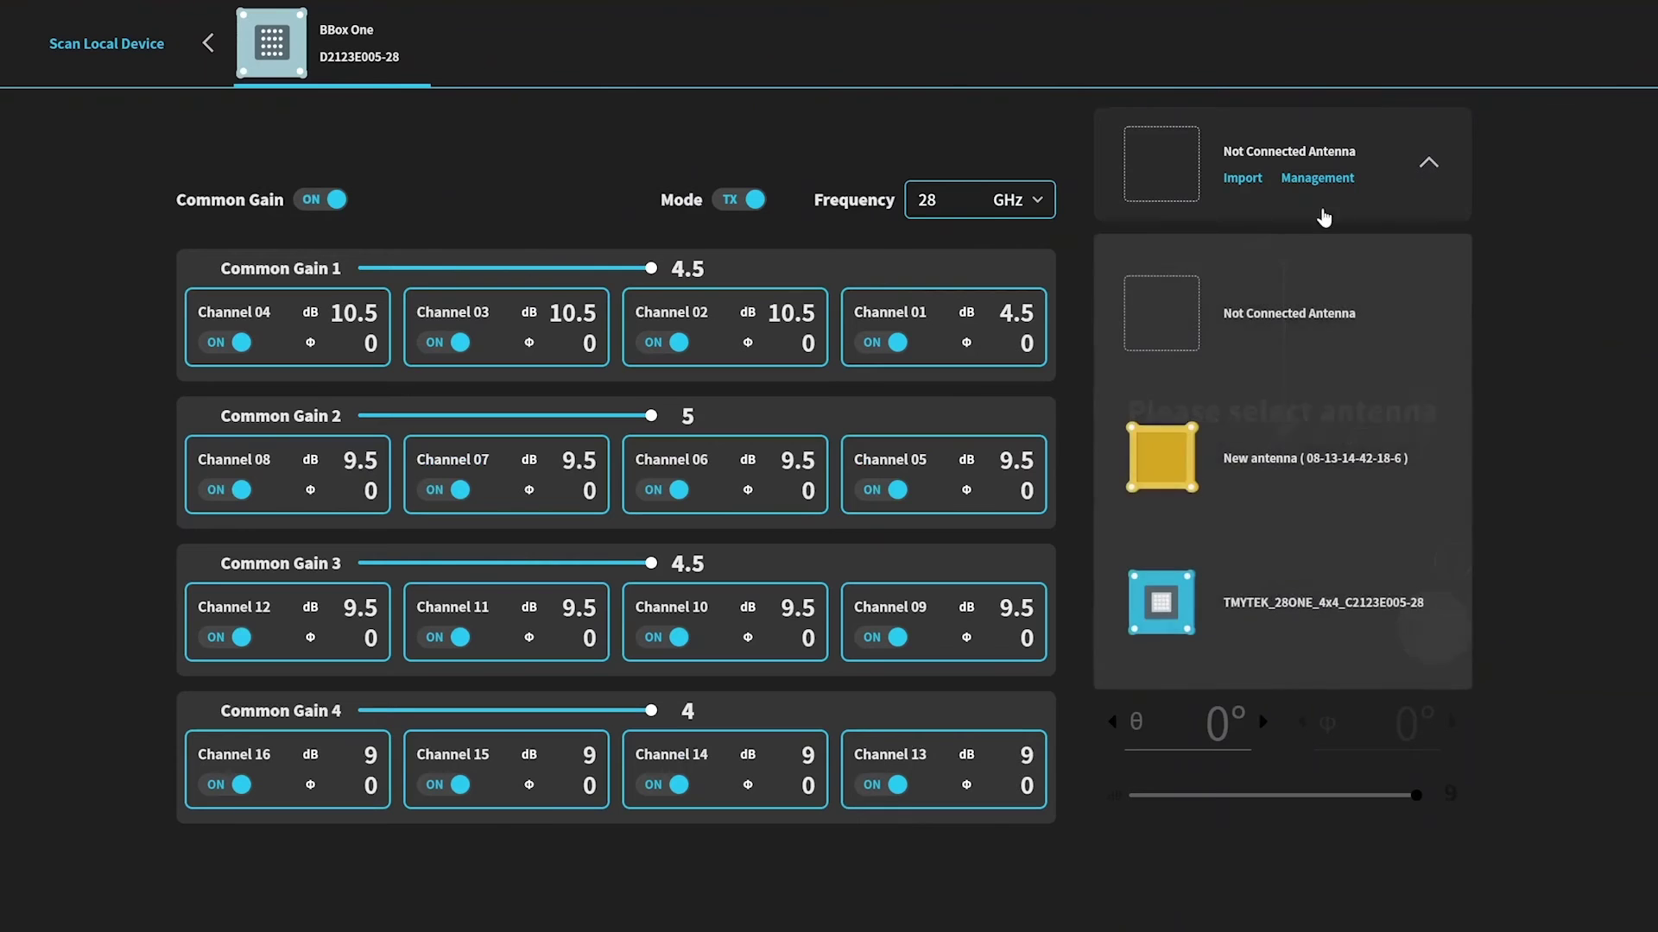
{"action": "left_click", "coordinate": [1287, 623]}
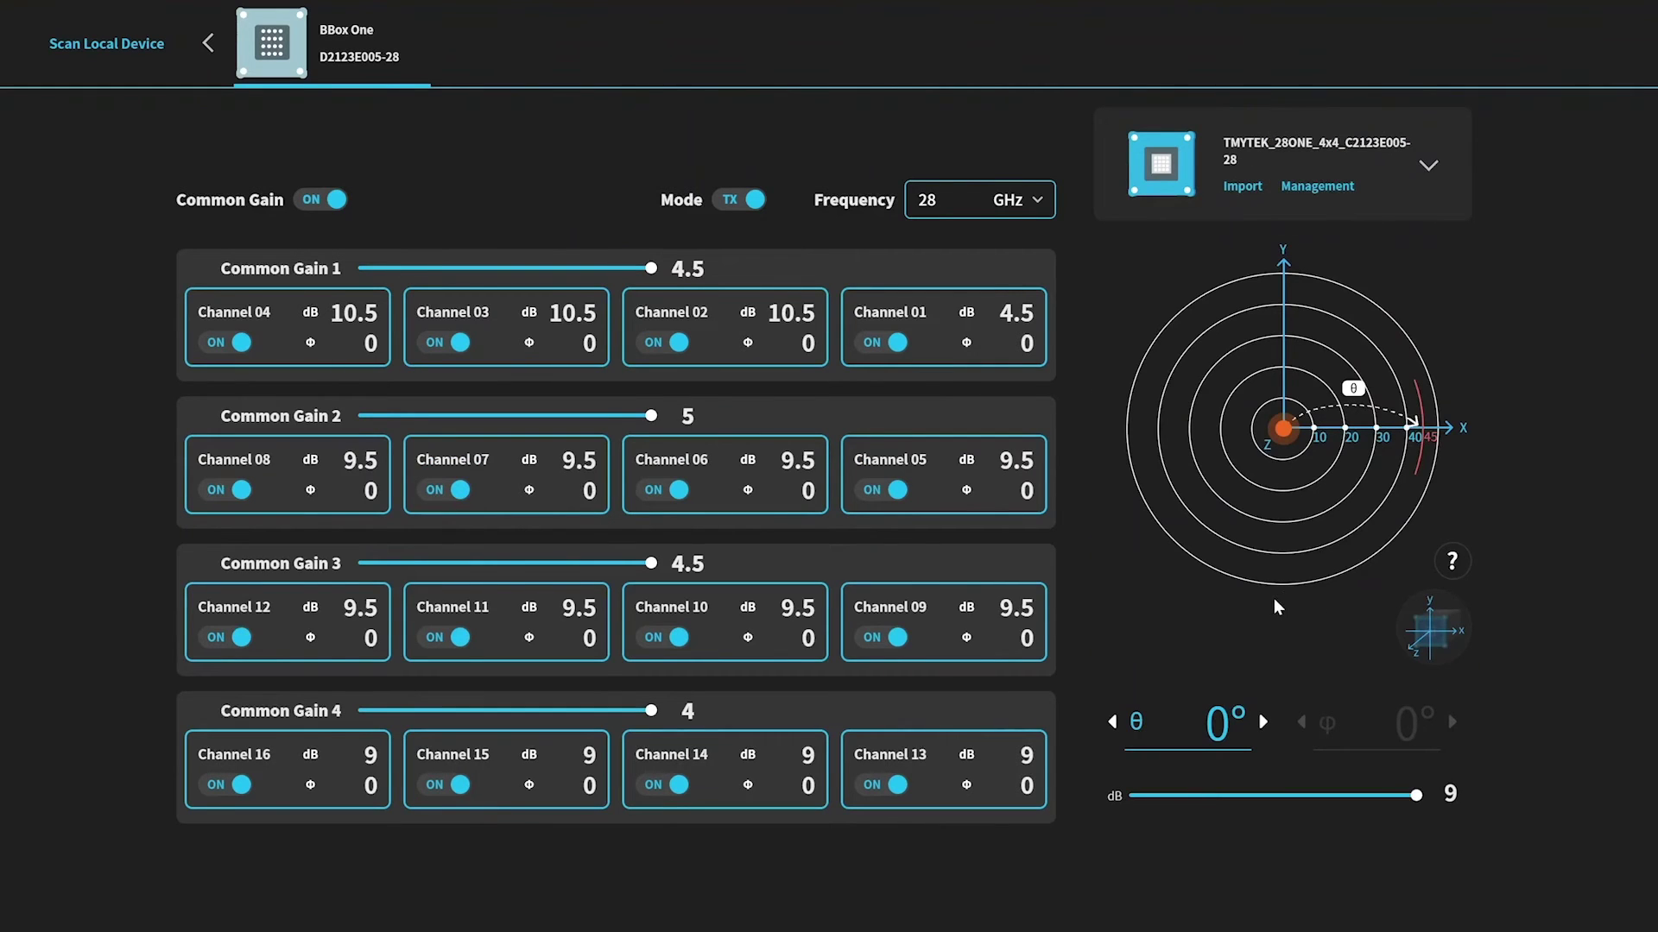
{"action": "left_click", "coordinate": [329, 201]}
{"action": "left_click", "coordinate": [1315, 185]}
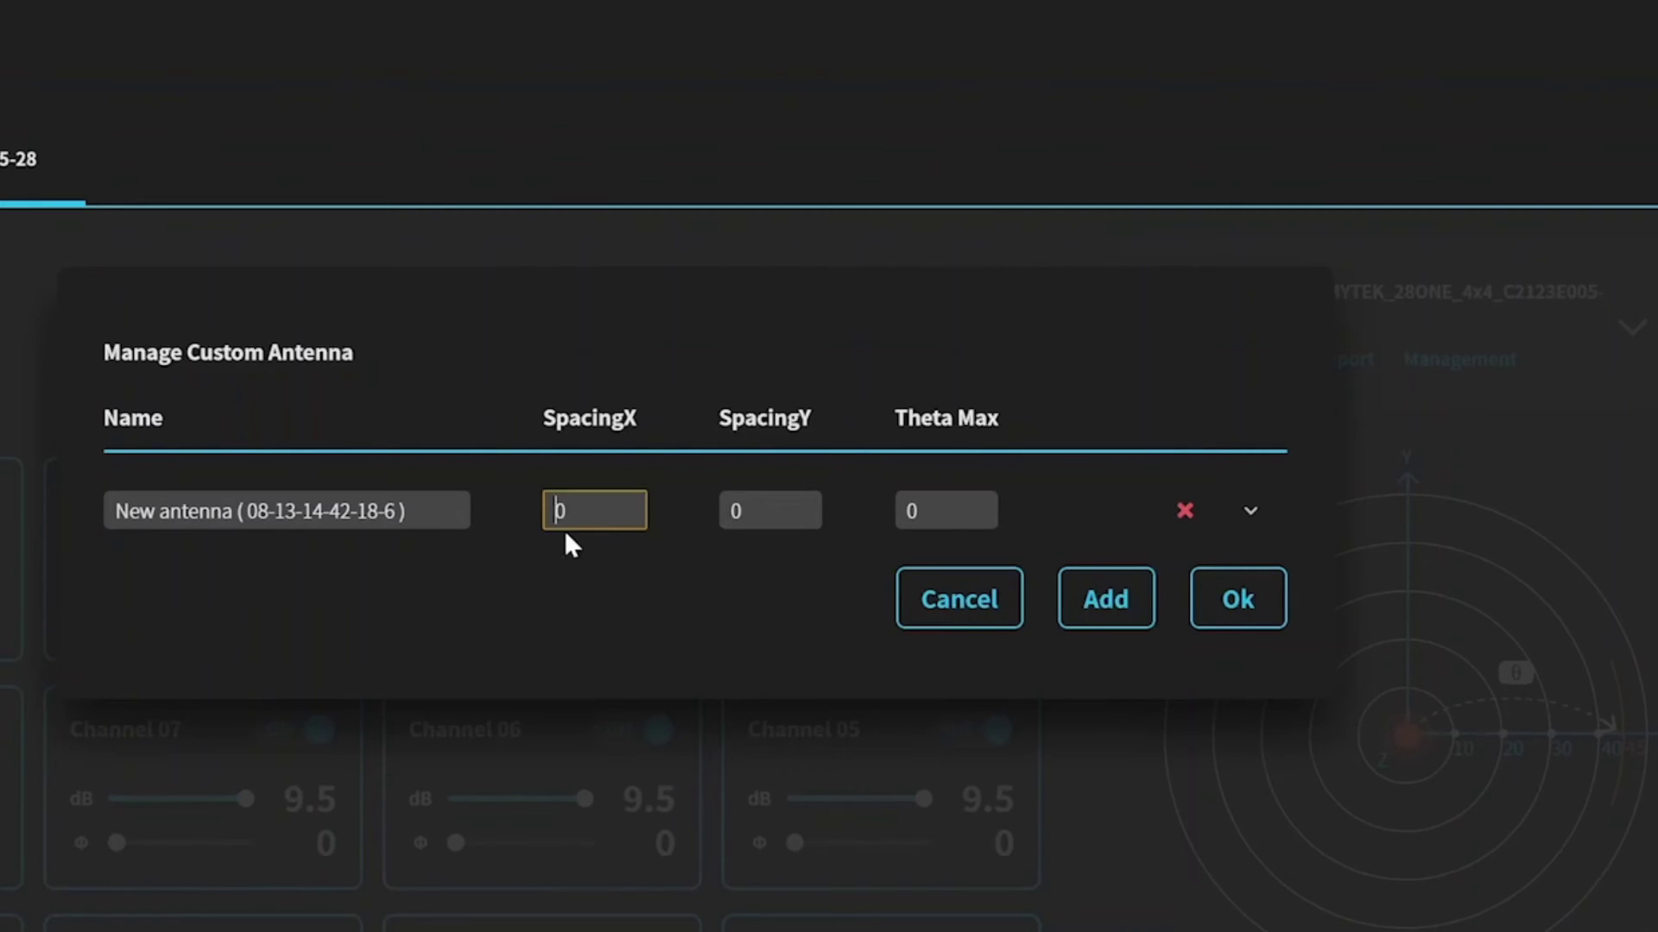
- Set custom antenna SpacingX and SpacingY to 10 and Theta Max to 60, then save
{"action": "type", "text": "1"}
{"action": "key", "text": "Tab"}
{"action": "type", "text": "1"}
{"action": "key", "text": "Tab"}
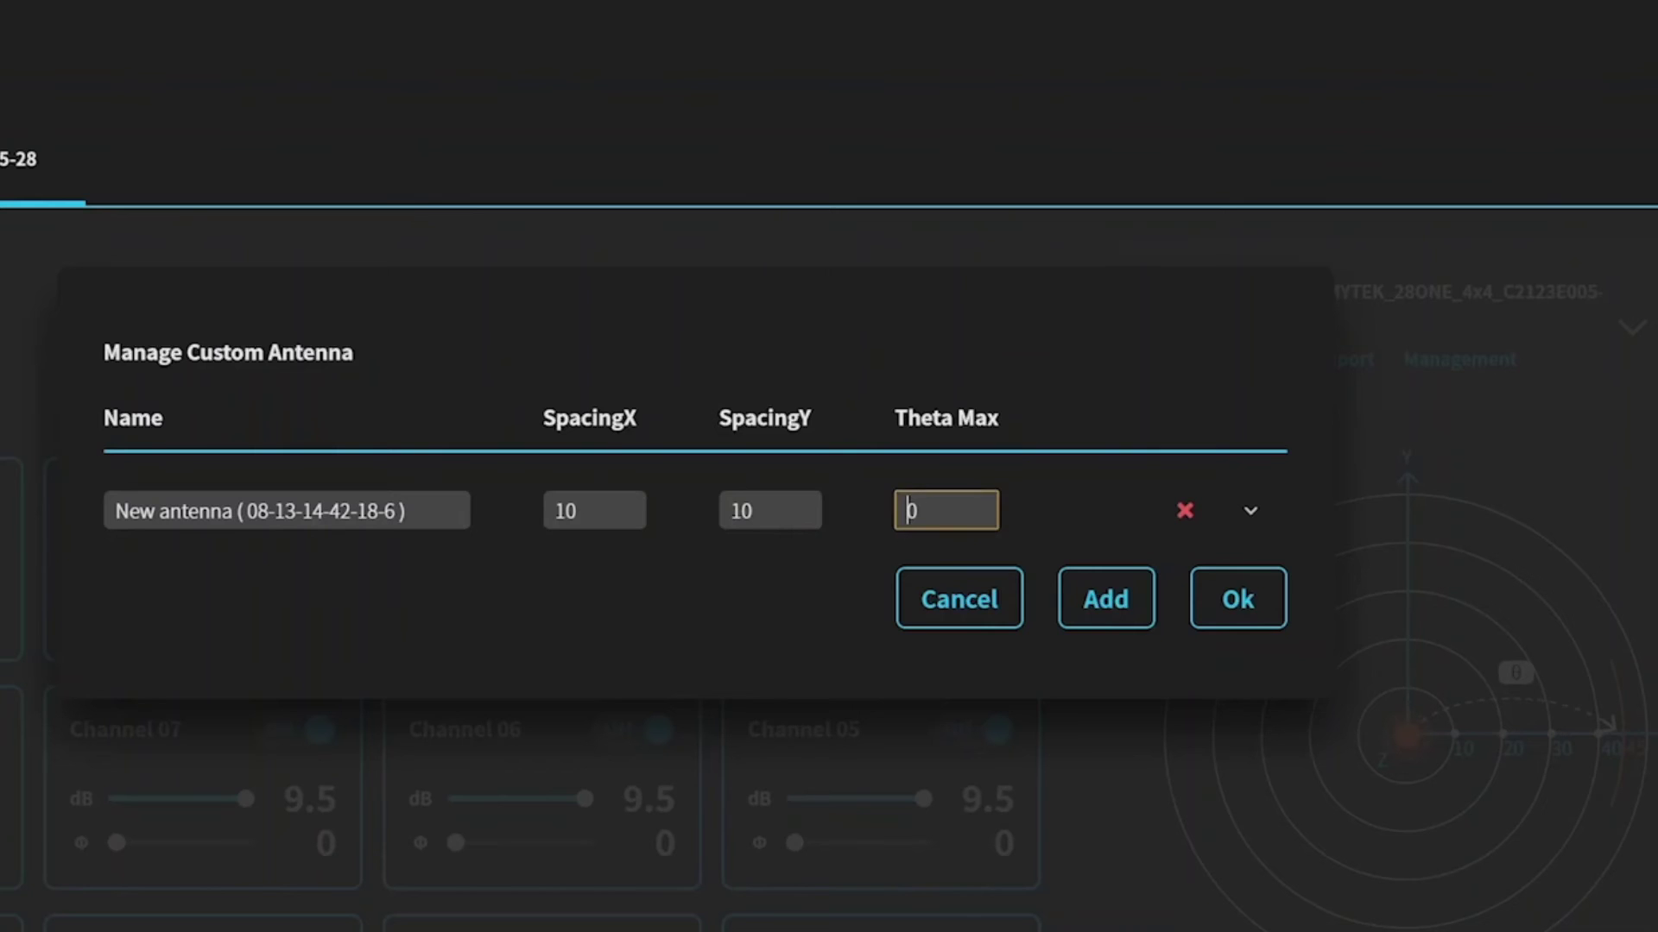
{"action": "type", "text": "60"}
{"action": "key", "text": "Tab"}
{"action": "left_click", "coordinate": [1249, 516]}
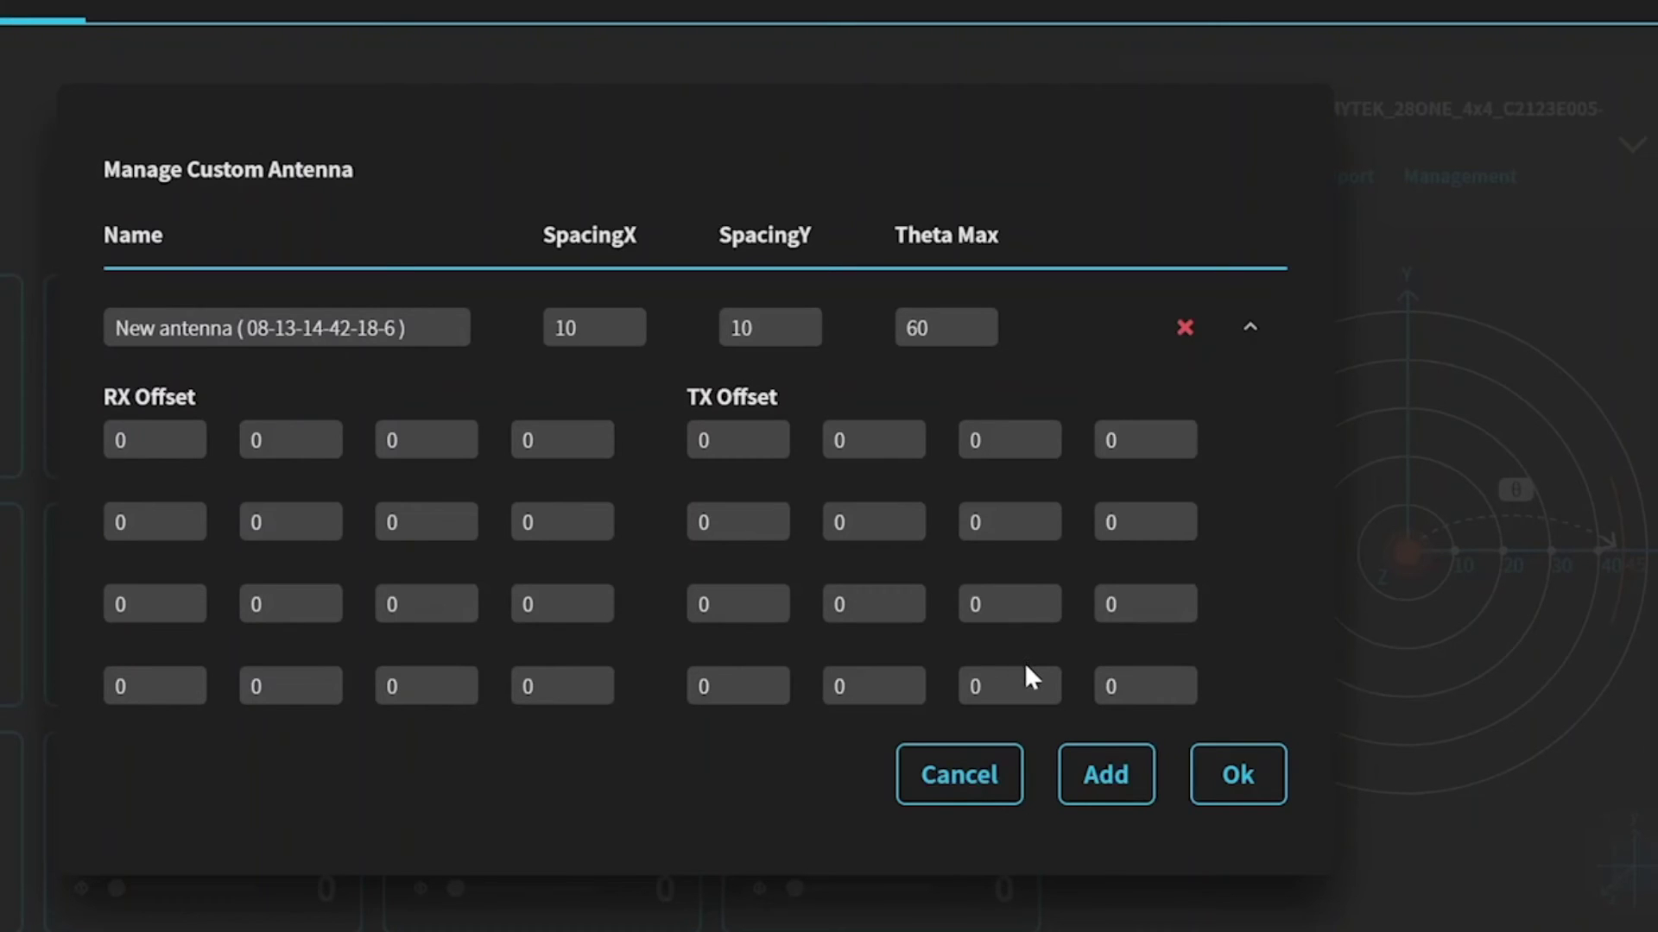
{"action": "left_click", "coordinate": [1248, 798]}
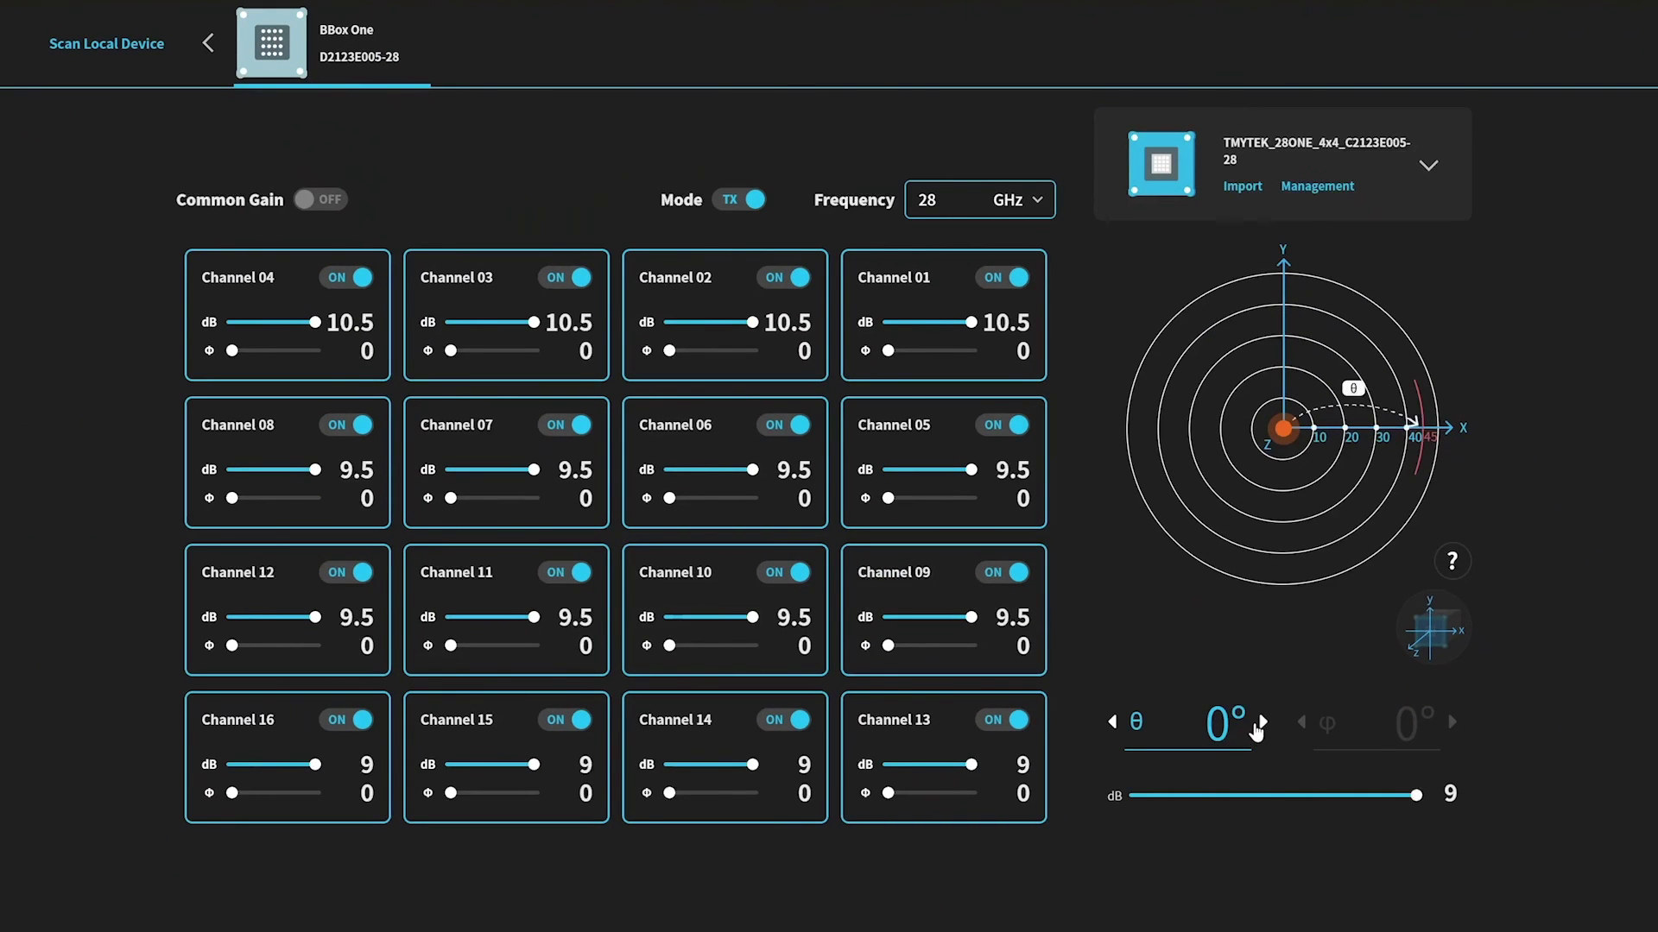
- Raise the beam steering angle θ to 45° using its right arrow
{"action": "left_click", "coordinate": [1263, 722]}
{"action": "left_click_drag", "start_coordinate": [1263, 722], "coordinate": [1257, 725]}
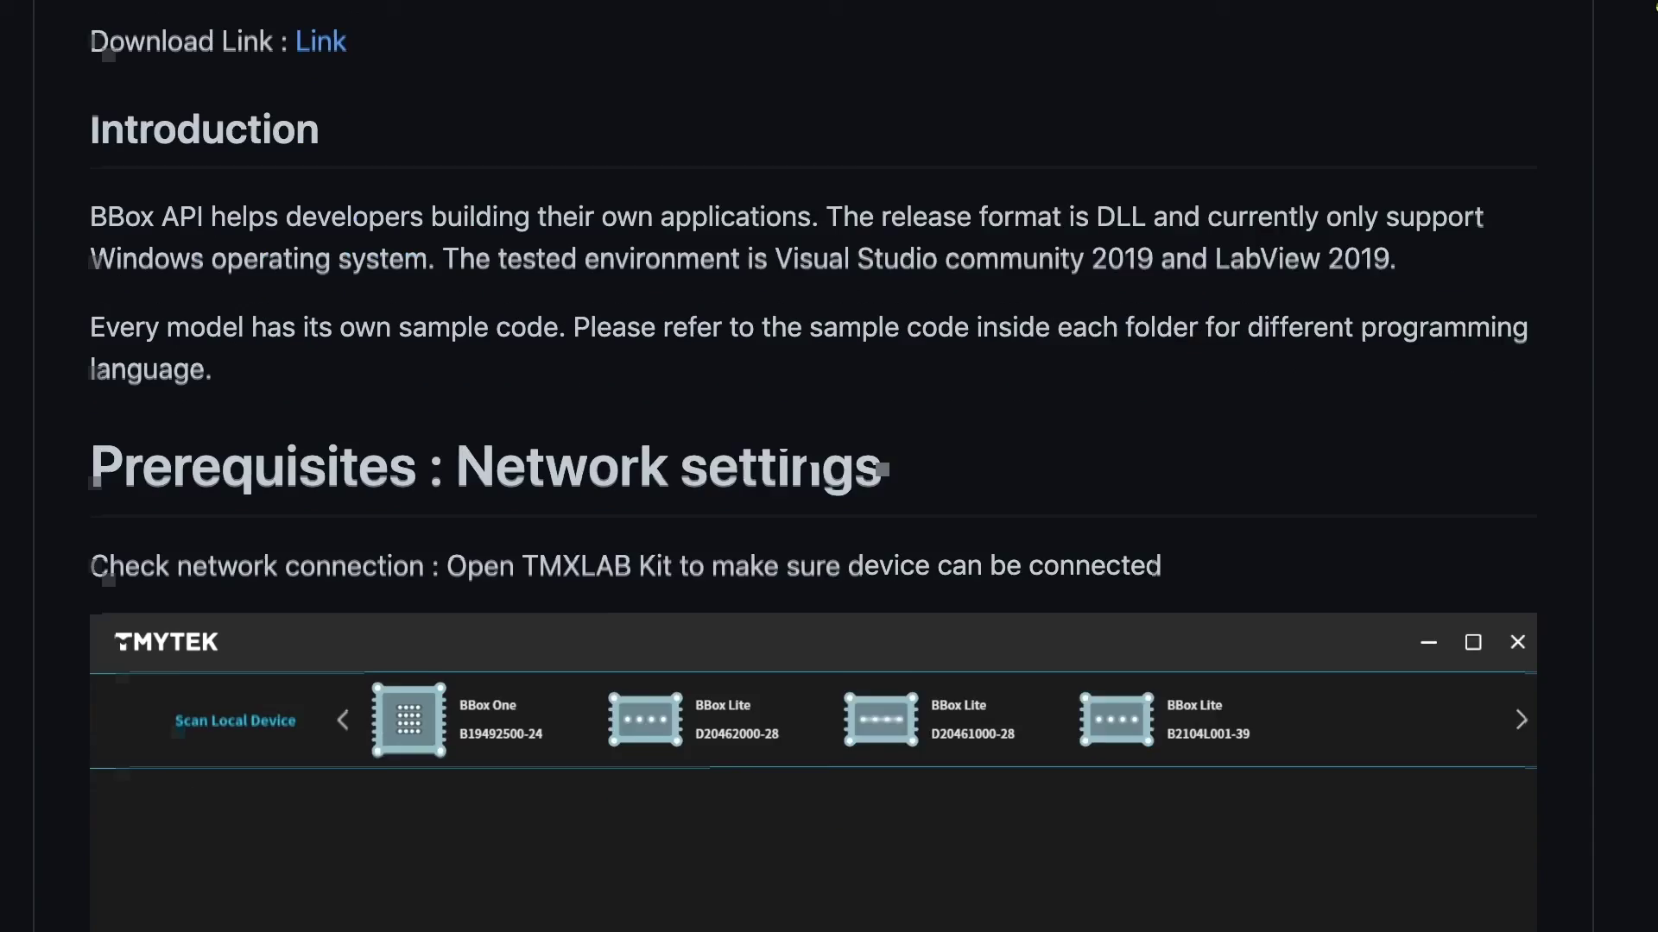
- Scroll the BBox API README down to the Init and setBeamXY documentation
{"action": "scroll", "coordinate": [811, 466], "scroll_direction": "down", "scroll_amount": 8}
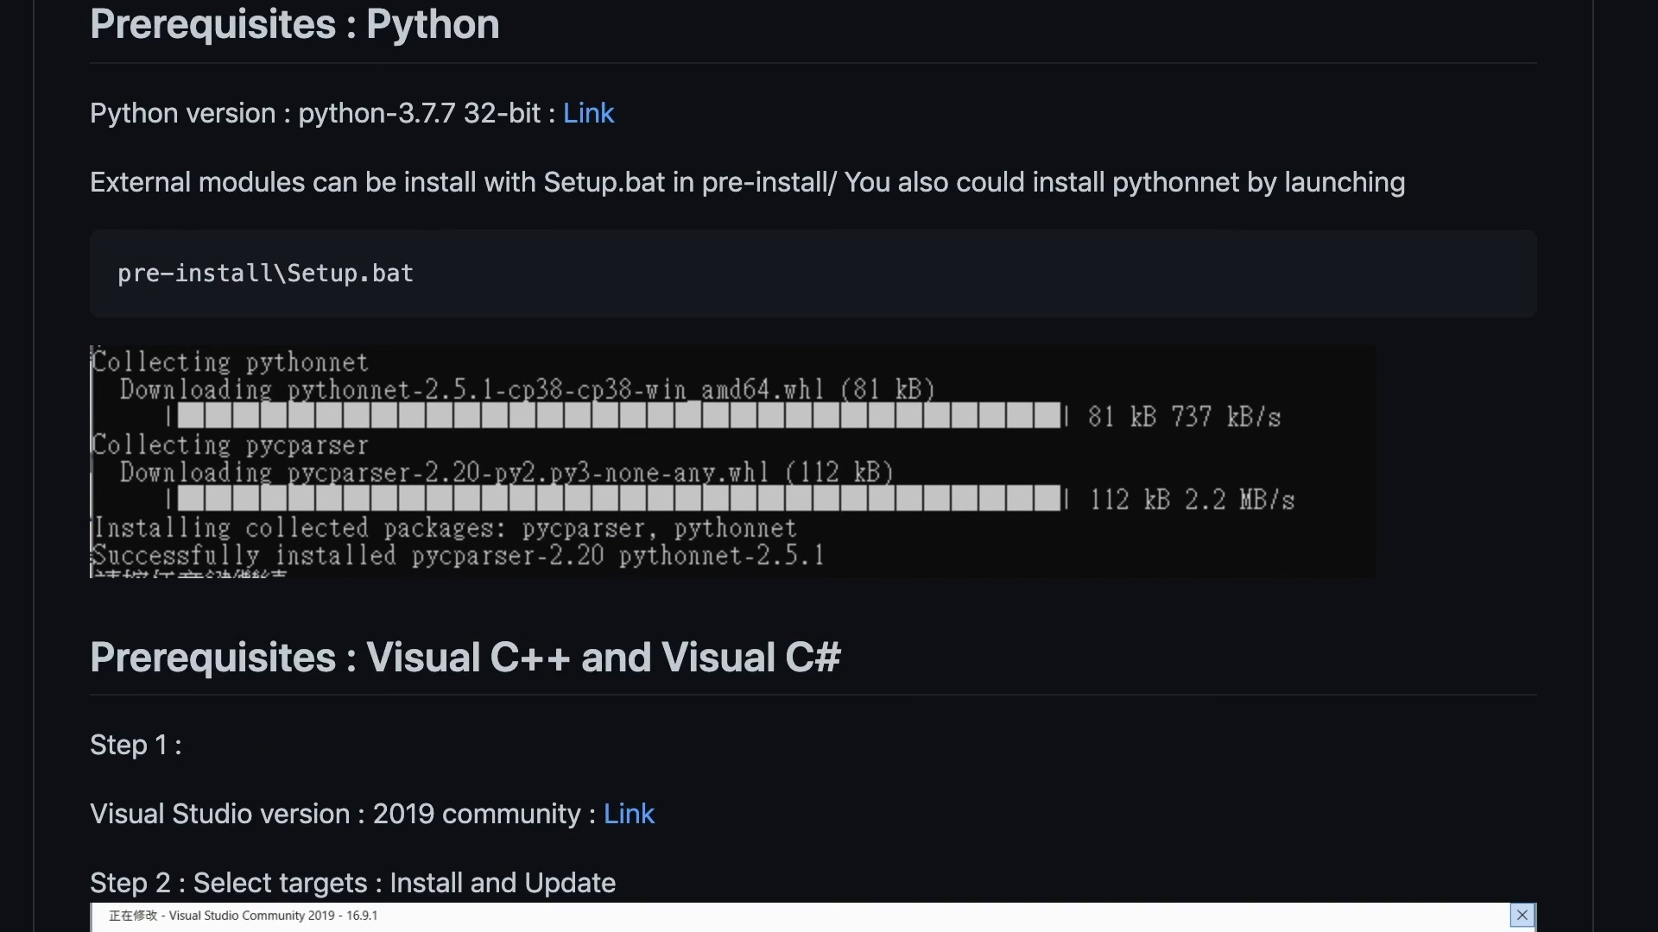
{"action": "scroll", "coordinate": [812, 466], "scroll_direction": "down", "scroll_amount": 20}
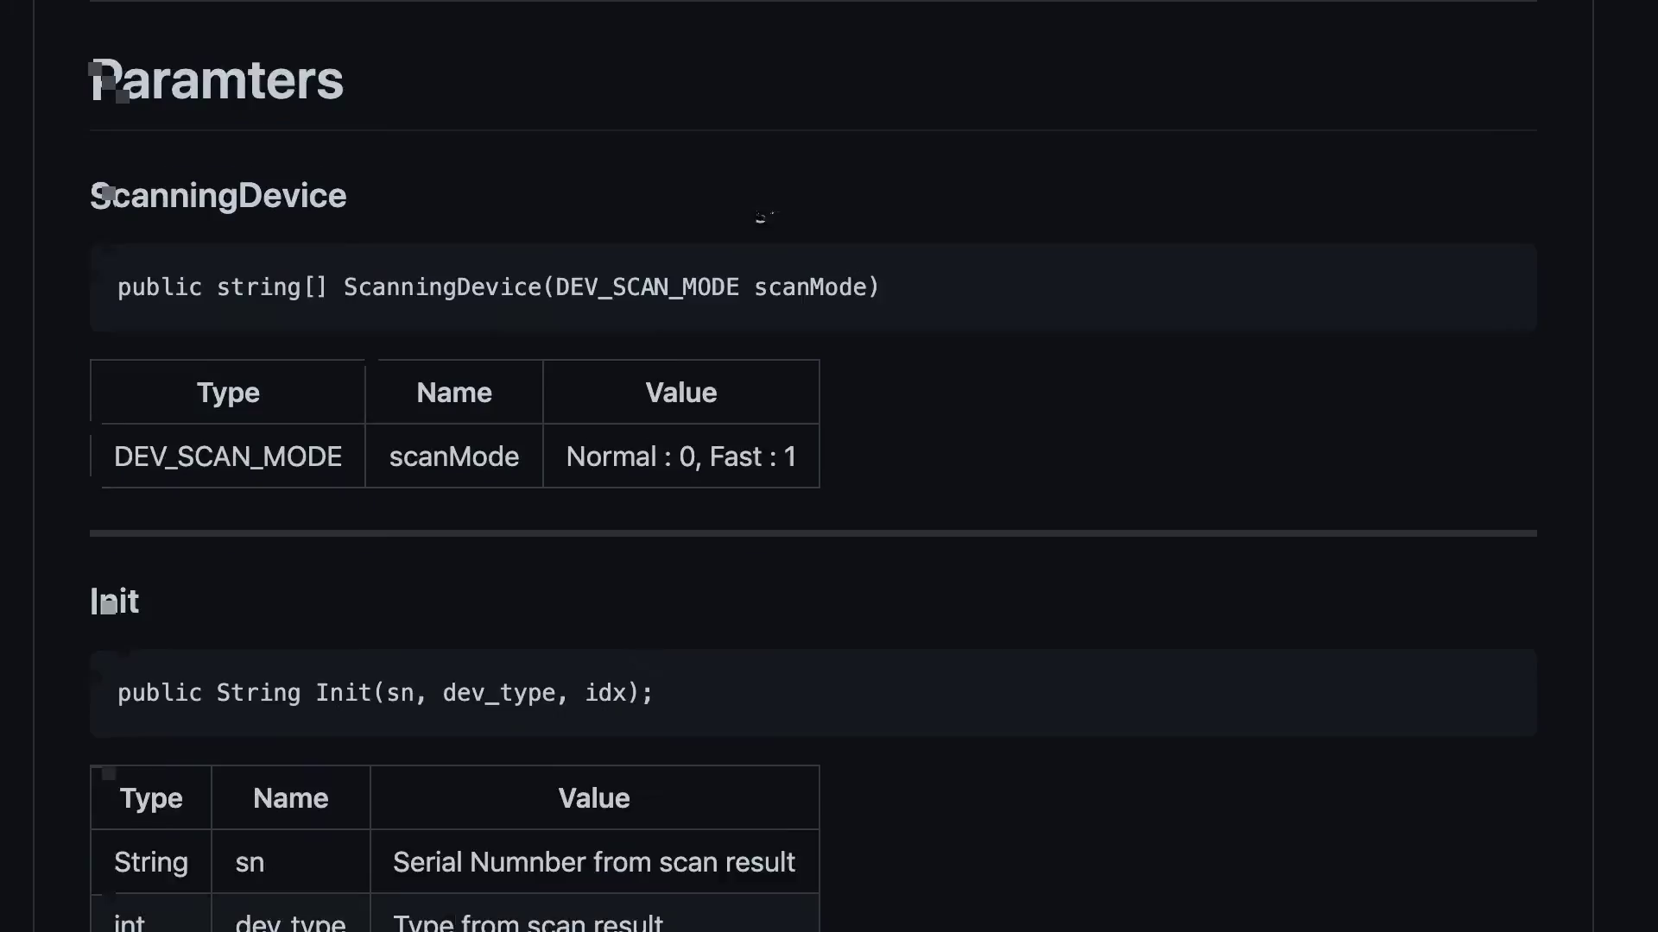
{"action": "scroll", "coordinate": [829, 466], "scroll_direction": "down", "scroll_amount": 15}
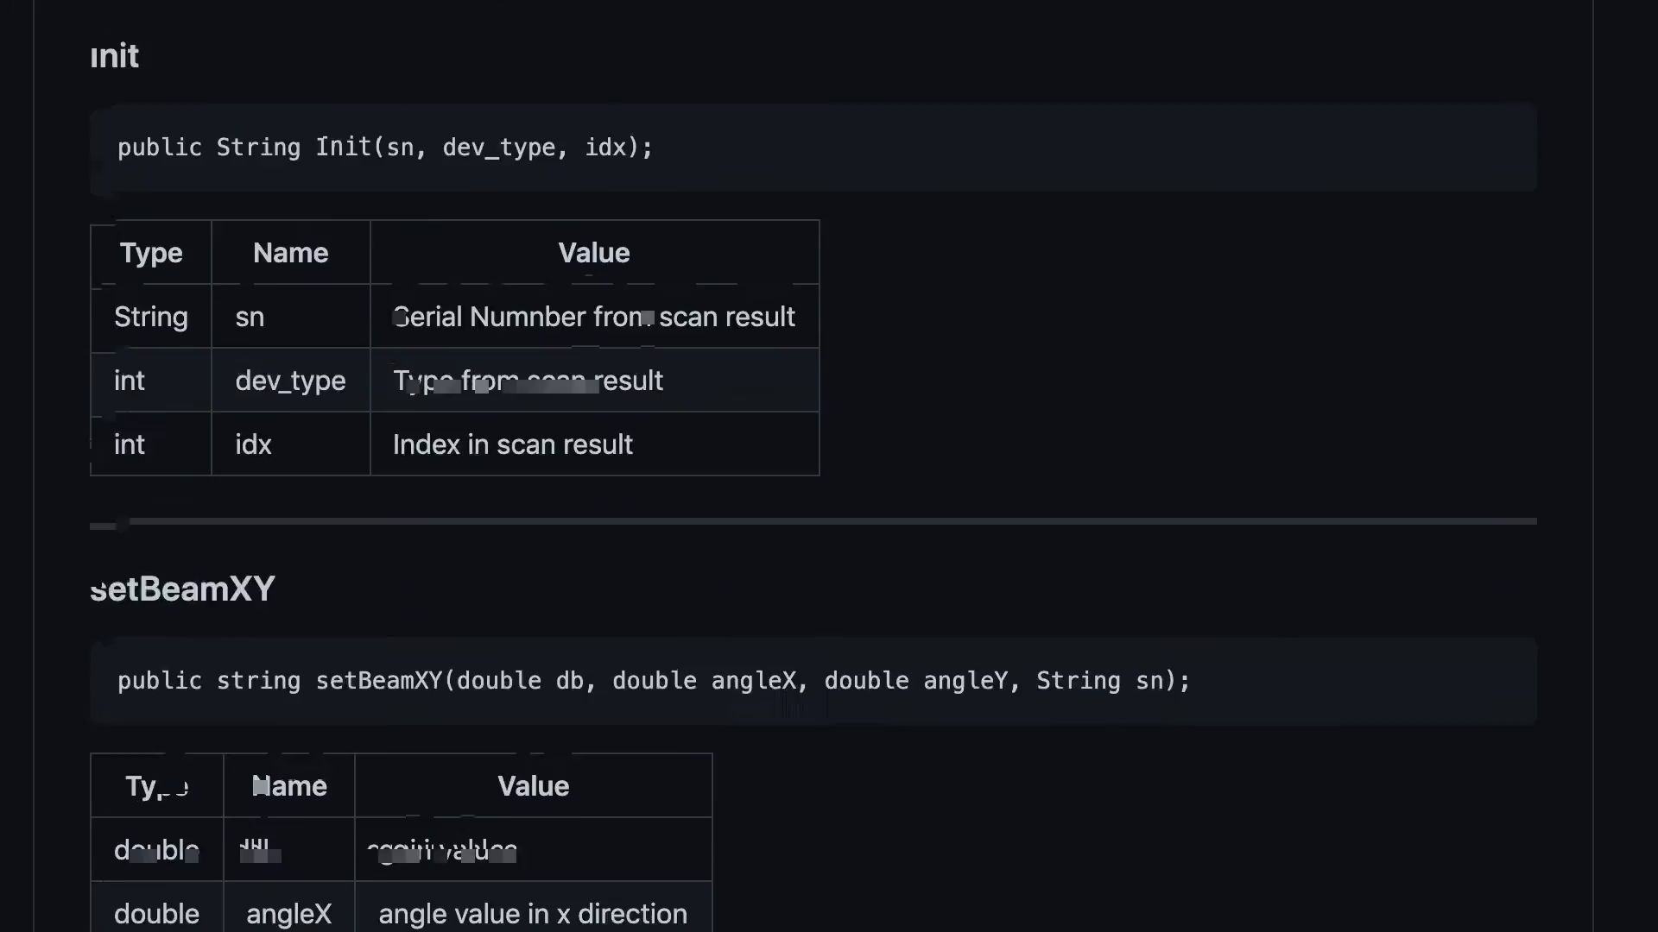